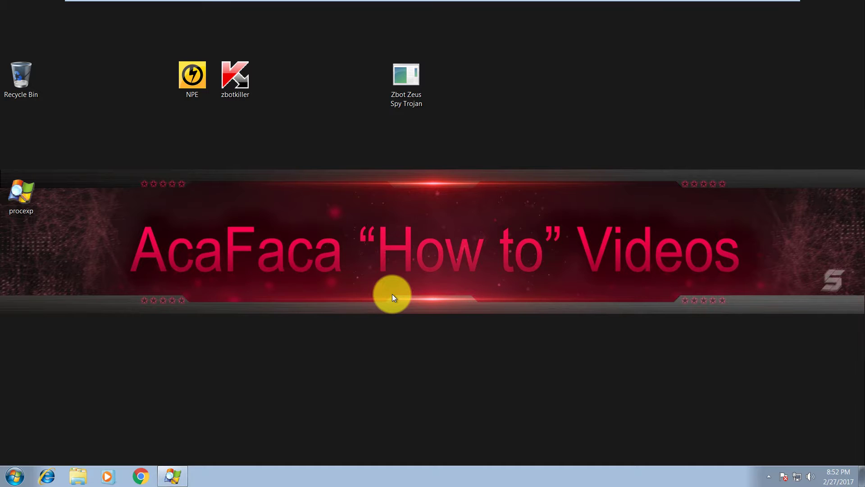
Step: Move the Zbot Zeus Spy Trojan icon lower-left on the desktop and deselect it
{"action": "left_click_drag", "start_coordinate": [408, 73], "coordinate": [358, 121]}
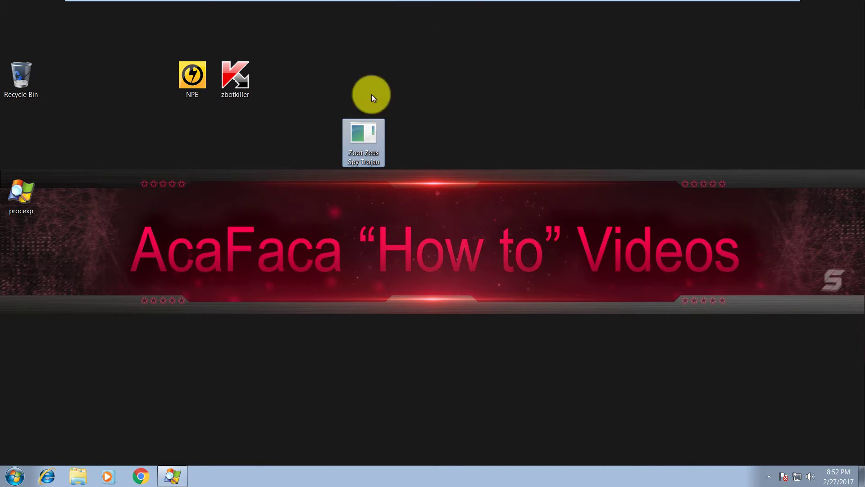
{"action": "left_click", "coordinate": [467, 188]}
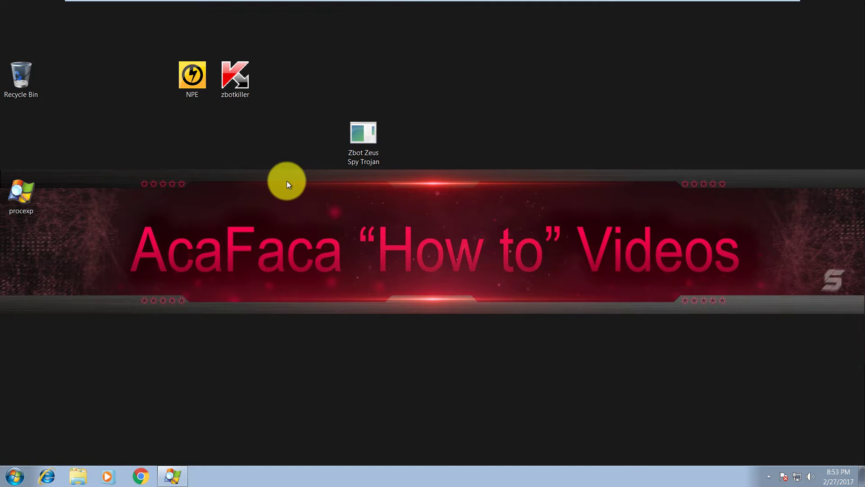
Step: Run the Zbot Zeus Spy Trojan sample as administrator and watch its processes, including ynsad.exe, in Process Explorer
{"action": "left_click", "coordinate": [173, 473]}
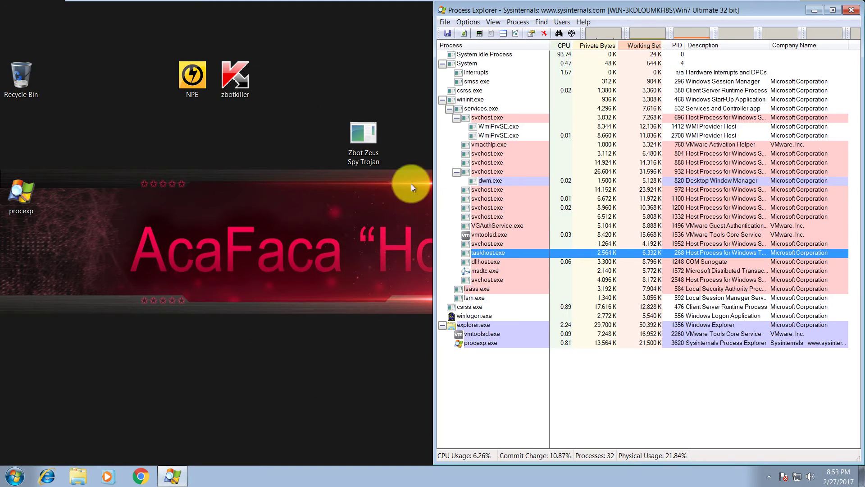
{"action": "right_click", "coordinate": [361, 138]}
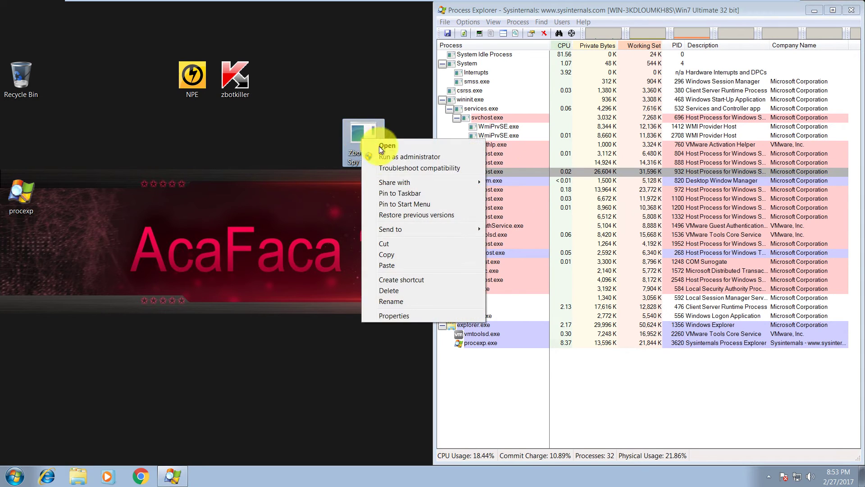
{"action": "left_click", "coordinate": [388, 156]}
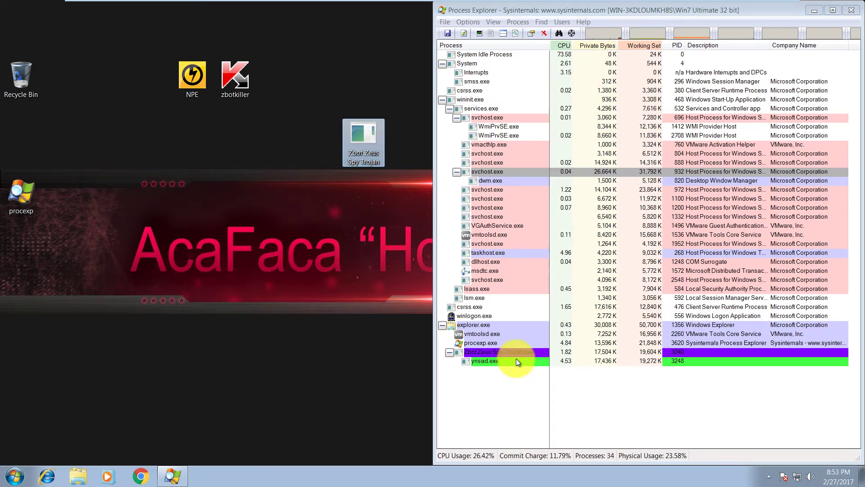
{"action": "left_click", "coordinate": [488, 361]}
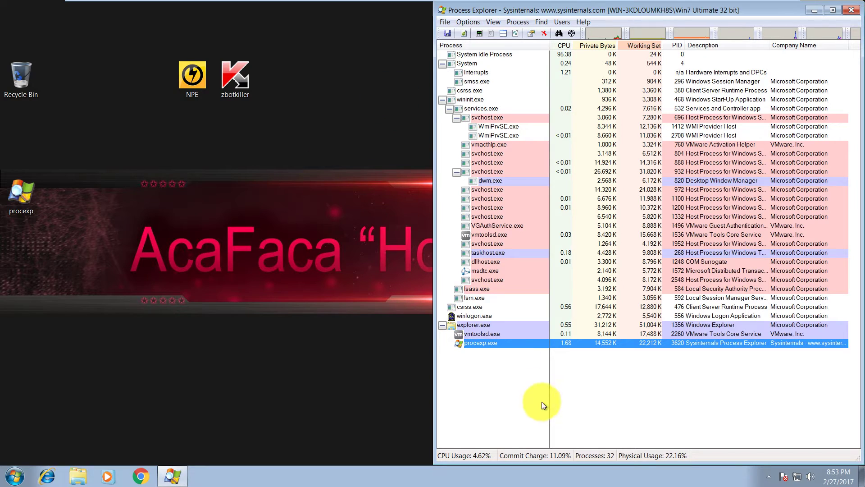
{"action": "left_click", "coordinate": [293, 166]}
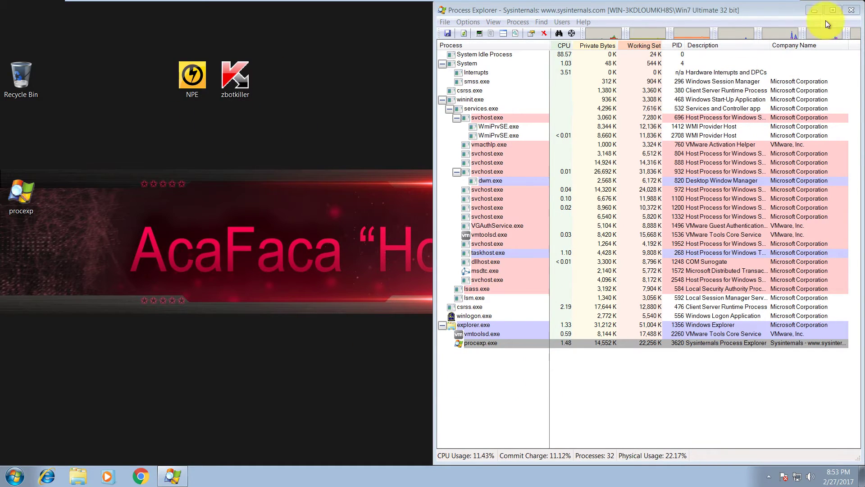
Step: Close Process Explorer, then launch Norton Power Eraser as administrator and accept its licence agreement
{"action": "left_click", "coordinate": [851, 10]}
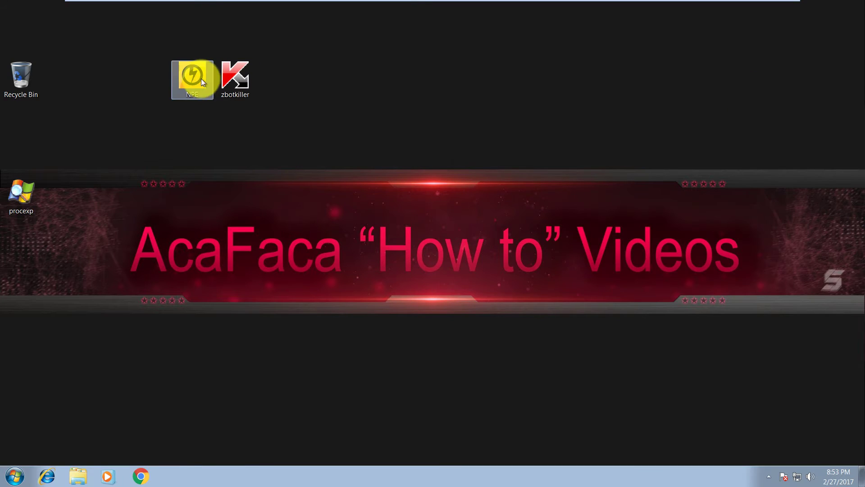
{"action": "left_click_drag", "start_coordinate": [201, 78], "coordinate": [458, 81]}
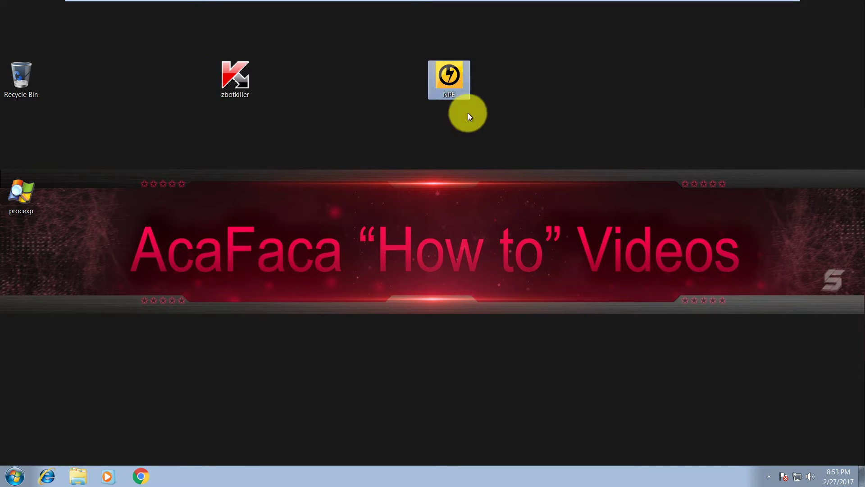
{"action": "right_click", "coordinate": [451, 77]}
{"action": "left_click", "coordinate": [487, 96]}
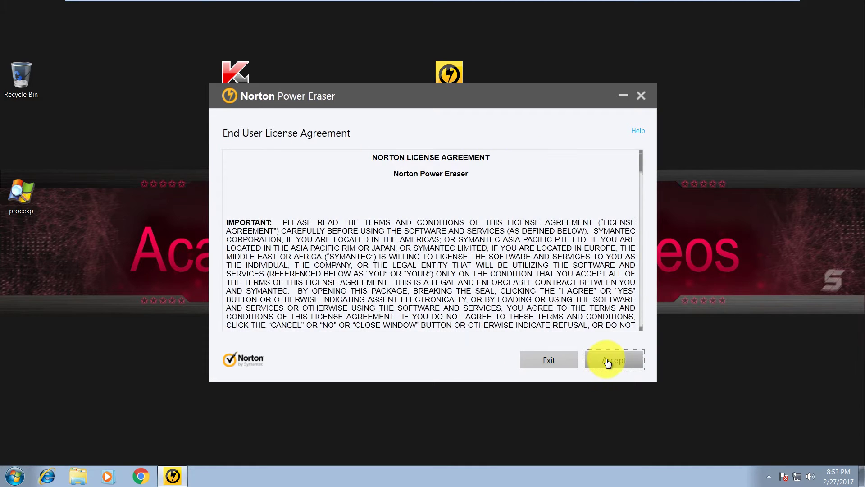
{"action": "left_click", "coordinate": [604, 360]}
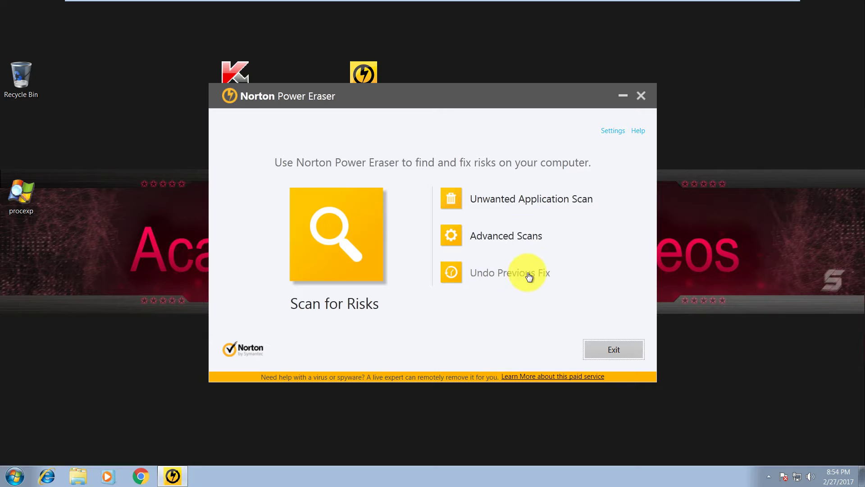
Step: Run Norton Power Eraser's advanced system scan, fix the ynsad.exe and Registry risks, and restart to complete removal
{"action": "left_click", "coordinate": [505, 239]}
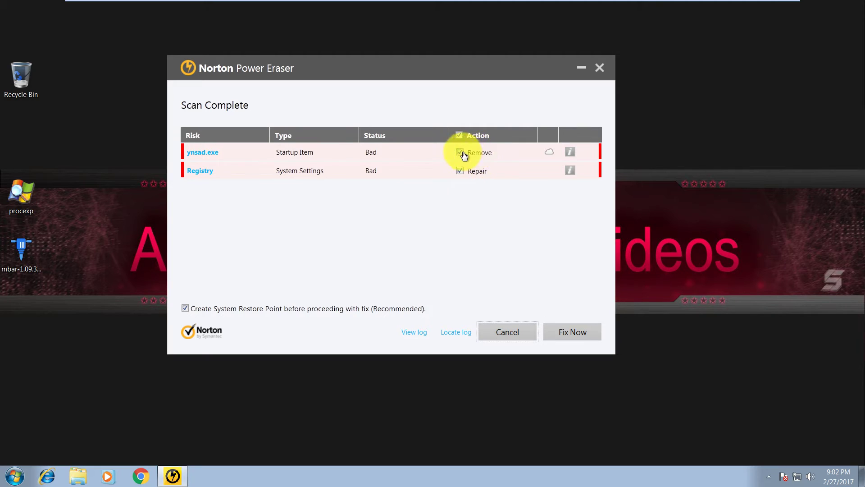
{"action": "left_click", "coordinate": [583, 335]}
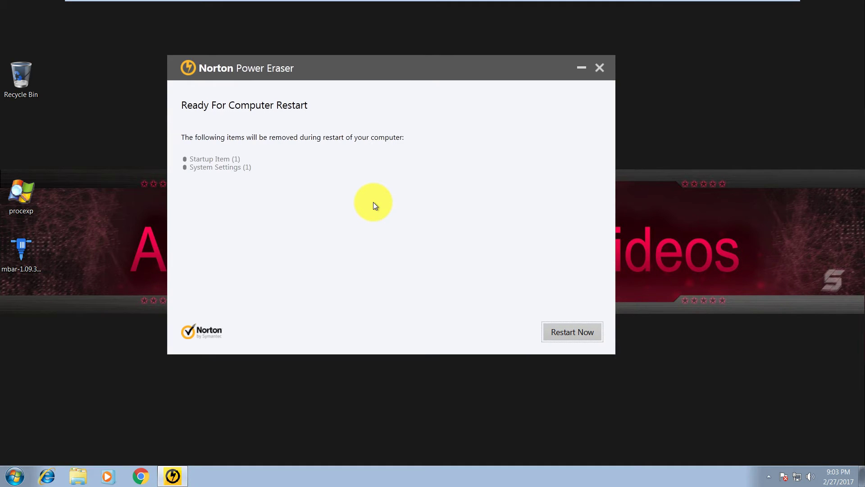
{"action": "left_click", "coordinate": [572, 336]}
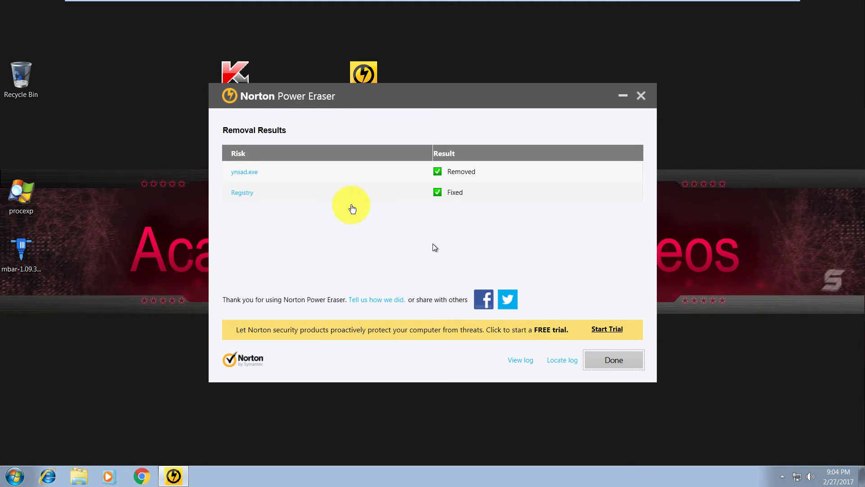
{"action": "left_click", "coordinate": [624, 363]}
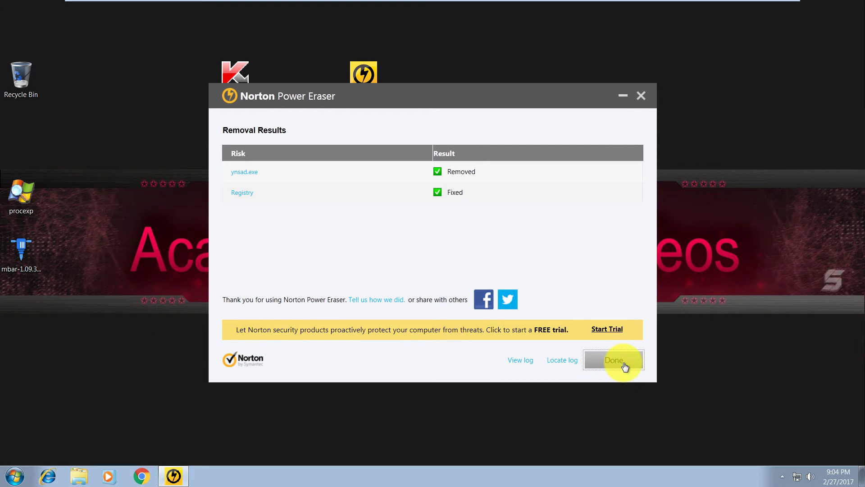
Step: Refresh the desktop, then run the Malwarebytes Anti-Rootkit file as administrator and extract it to the mbar folder
{"action": "right_click", "coordinate": [199, 209]}
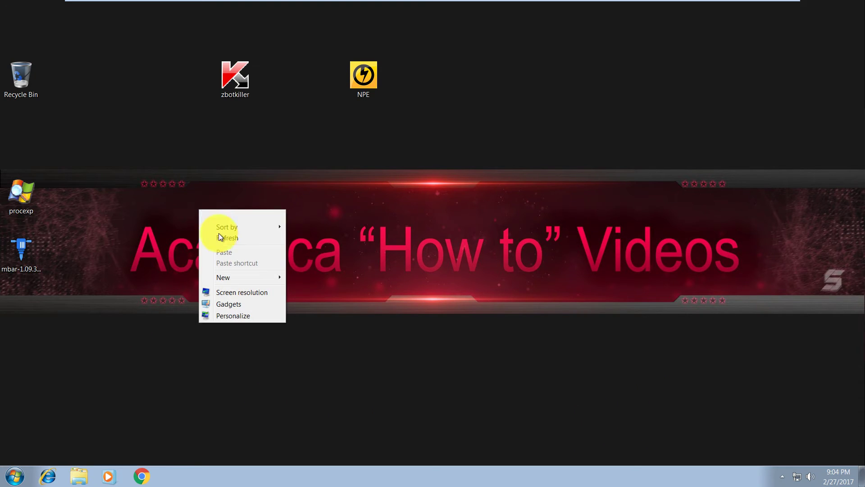
{"action": "left_click", "coordinate": [221, 238]}
{"action": "left_click_drag", "start_coordinate": [35, 251], "coordinate": [206, 202]}
{"action": "right_click", "coordinate": [193, 190]}
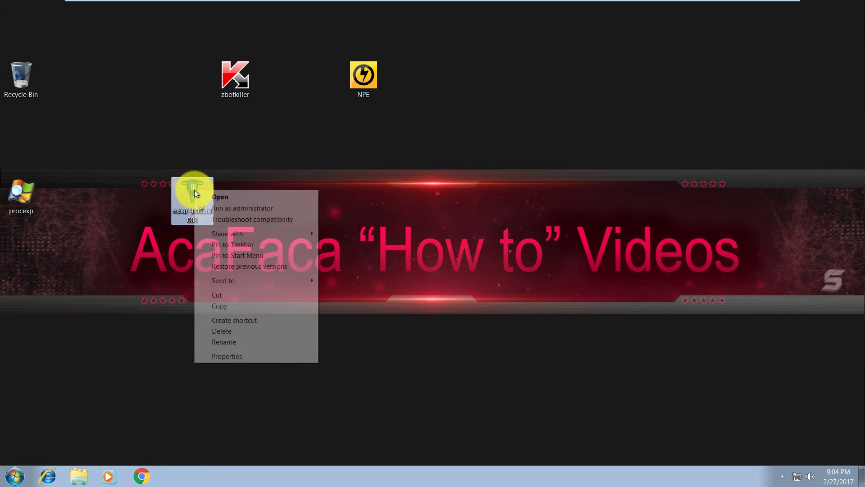
{"action": "left_click", "coordinate": [221, 208]}
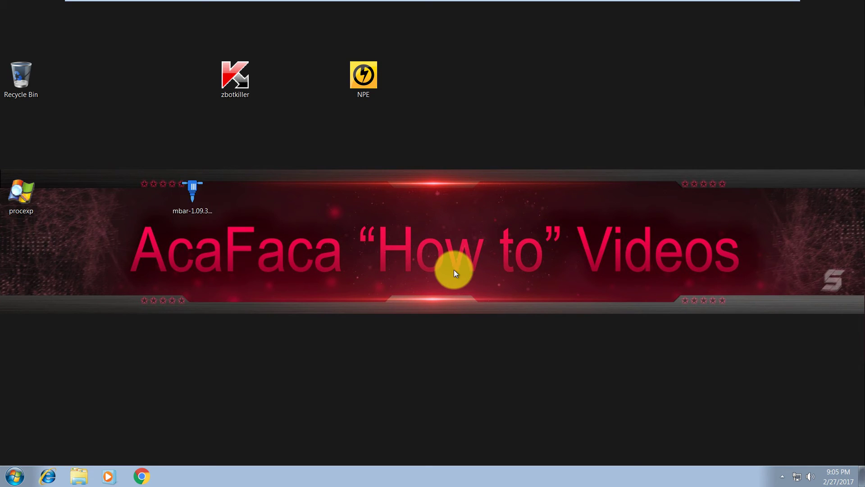
{"action": "left_click", "coordinate": [404, 260]}
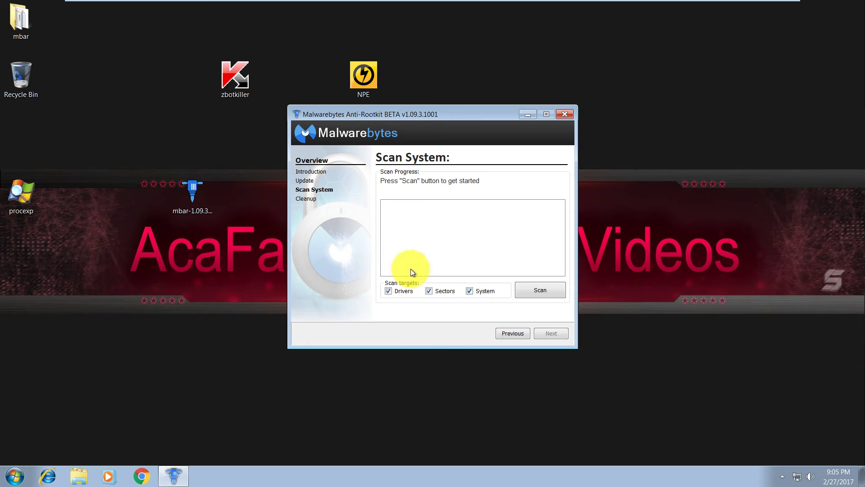
Step: Add Drivers to the Malwarebytes Anti-Rootkit scan targets and start the rootkit scan
{"action": "left_click", "coordinate": [389, 291]}
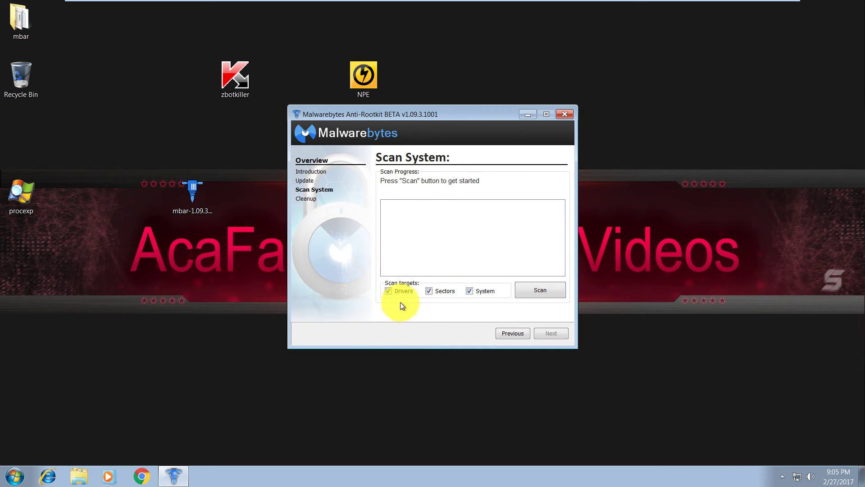
{"action": "left_click", "coordinate": [549, 291]}
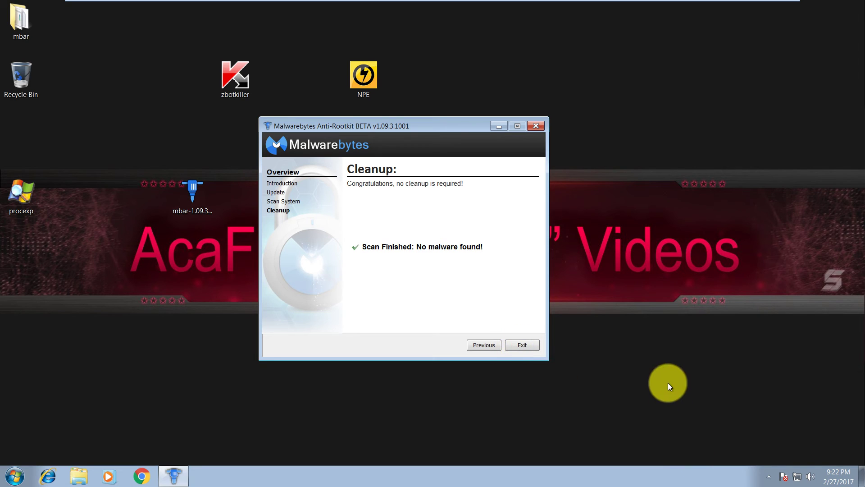
Step: Close Malwarebytes, place the zbotkiller icon beside NPE, and run Kaspersky Zbot Killer as administrator
{"action": "key", "text": "alt+F4"}
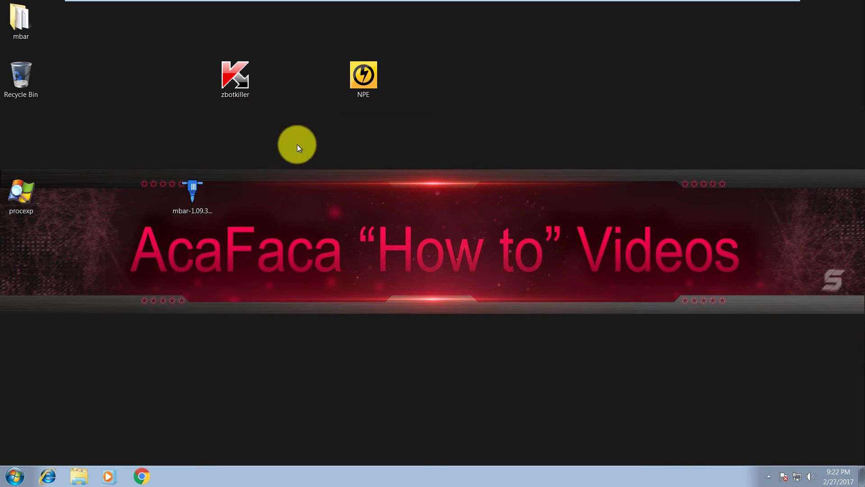
{"action": "left_click_drag", "start_coordinate": [232, 73], "coordinate": [496, 148]}
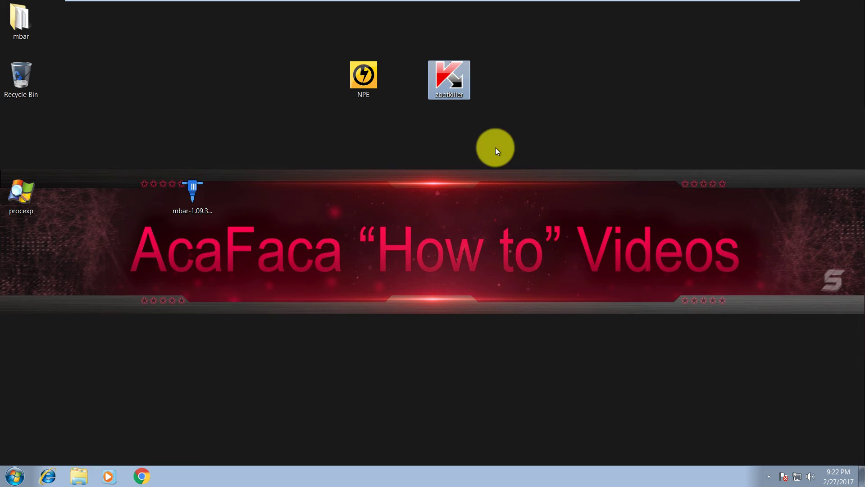
{"action": "left_click", "coordinate": [516, 161]}
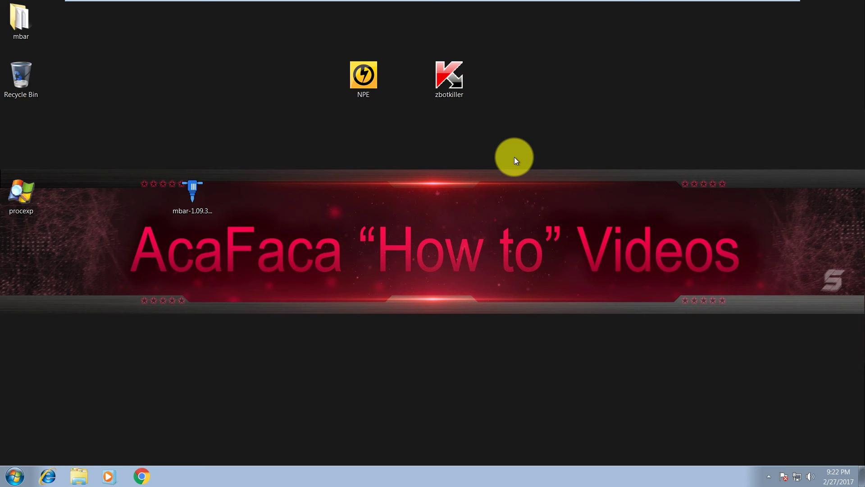
{"action": "right_click", "coordinate": [448, 73]}
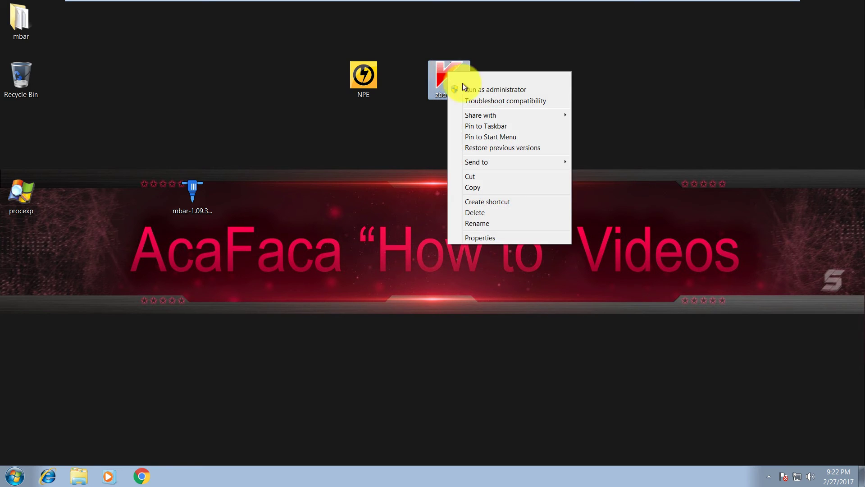
{"action": "left_click", "coordinate": [469, 89]}
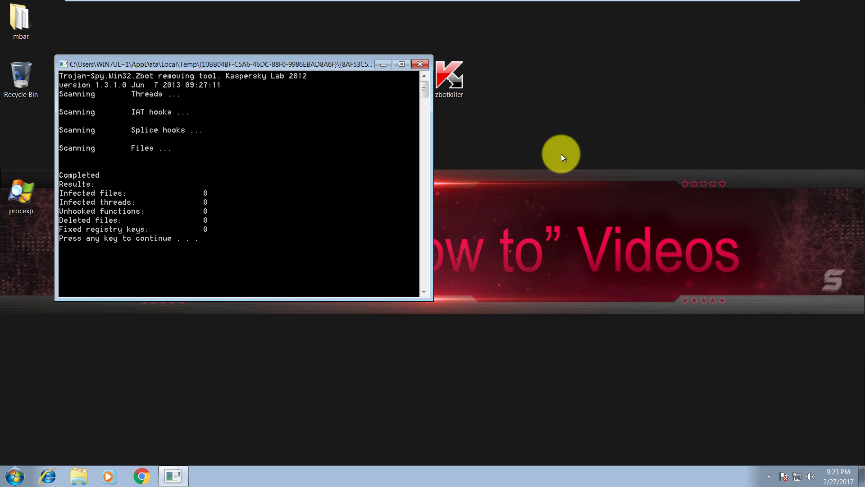
Step: Dismiss the finished Zbot Killer console window with Enter
{"action": "key", "text": "Return"}
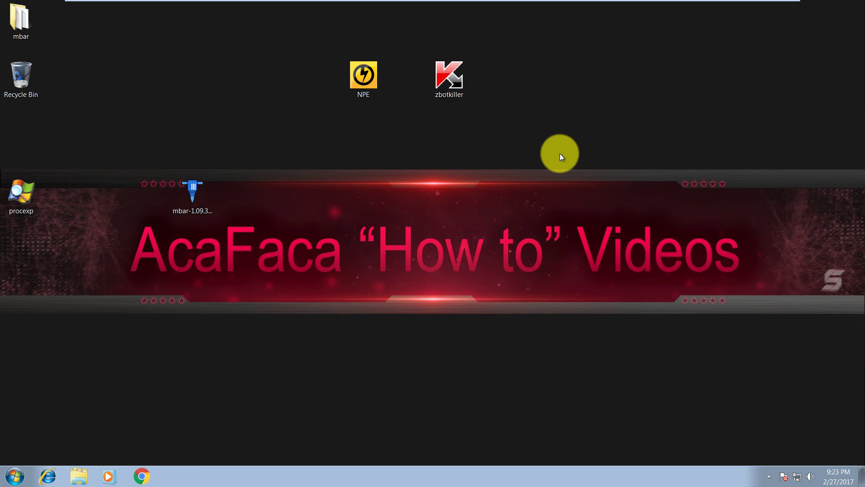